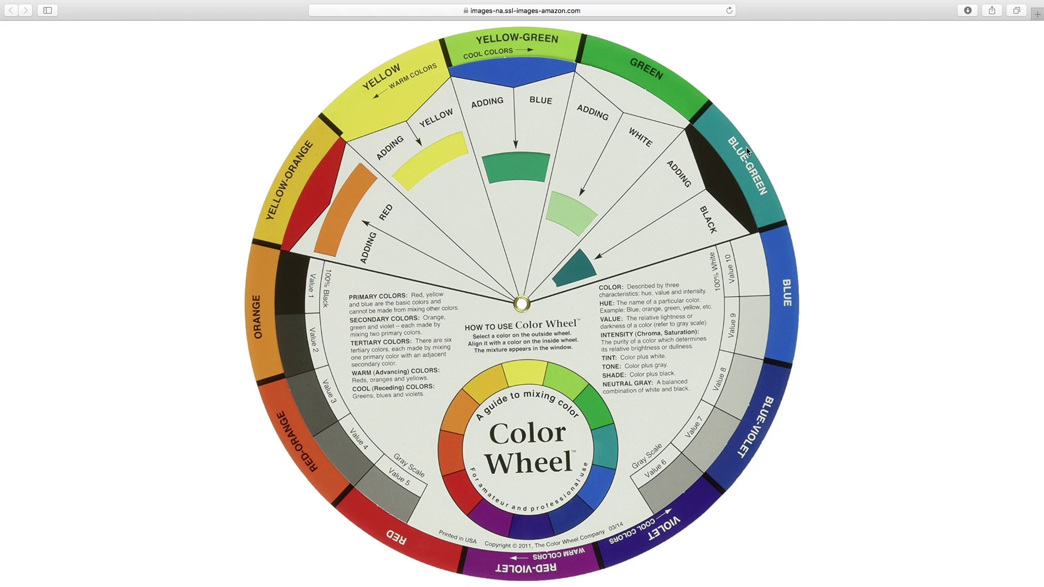
Search Effects for 'cur', apply Curves to casey_1-22-2.jpg, and expand its controls
{"action": "key", "text": "super+Tab"}
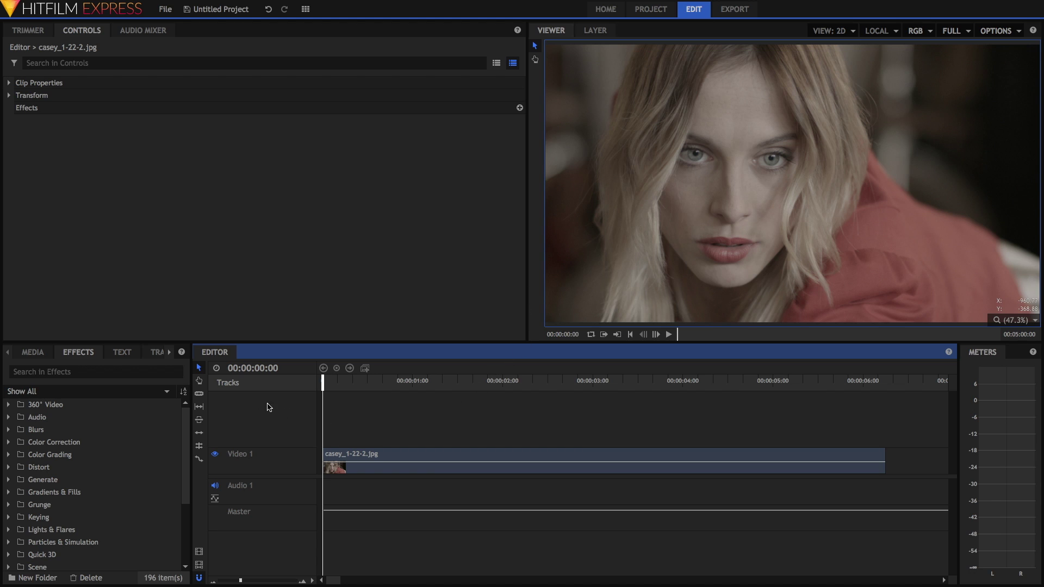
{"action": "left_click", "coordinate": [130, 371]}
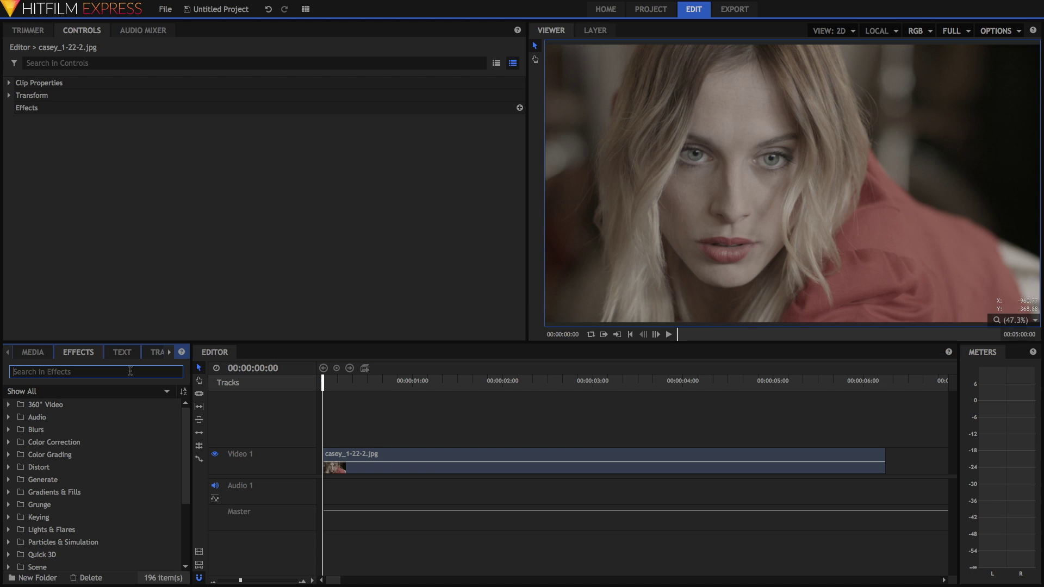
{"action": "type", "text": "cur"}
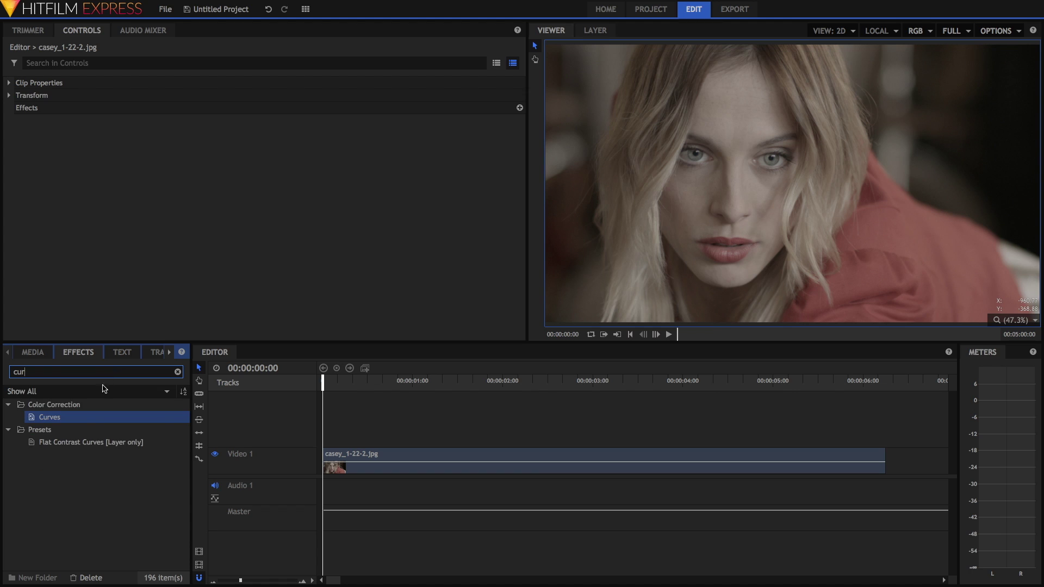
{"action": "left_click", "coordinate": [83, 422]}
{"action": "left_click_drag", "start_coordinate": [314, 450], "coordinate": [340, 466]}
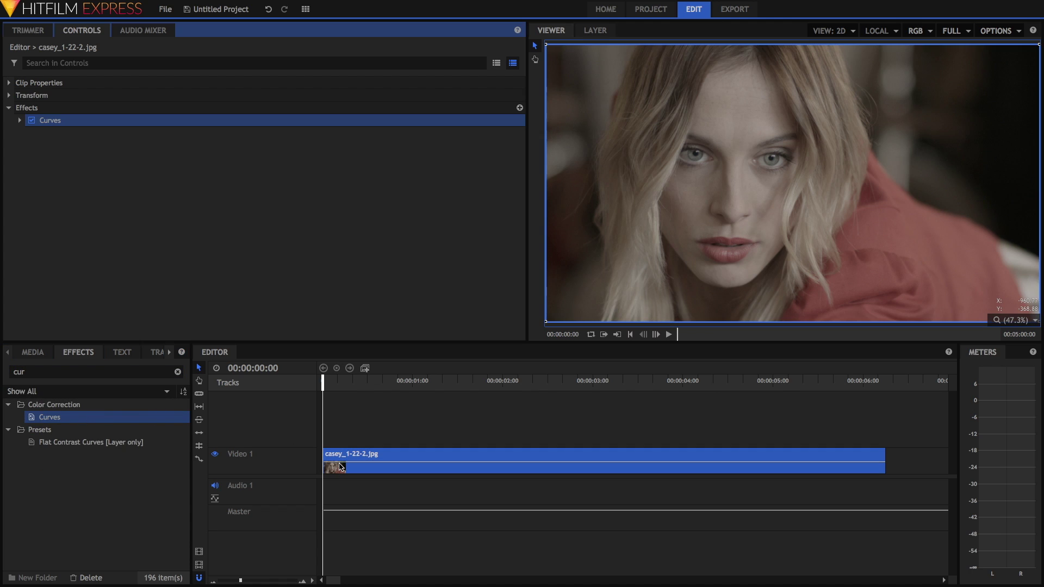
{"action": "left_click", "coordinate": [20, 121]}
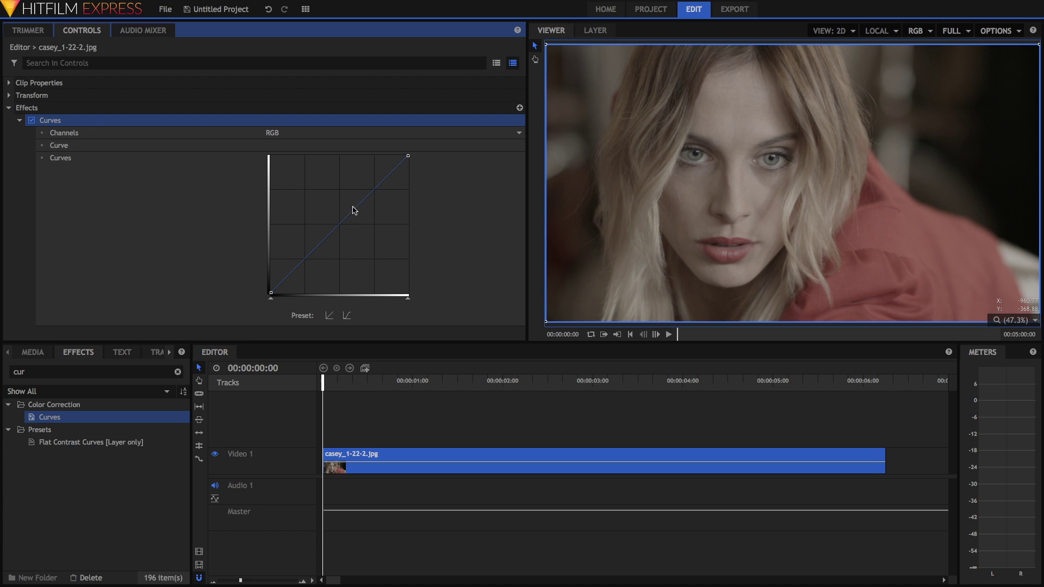
Add an RGB curve midpoint and, after a trial lift, drag it down to darken
{"action": "left_click", "coordinate": [336, 229]}
{"action": "left_click_drag", "start_coordinate": [336, 233], "coordinate": [340, 188]}
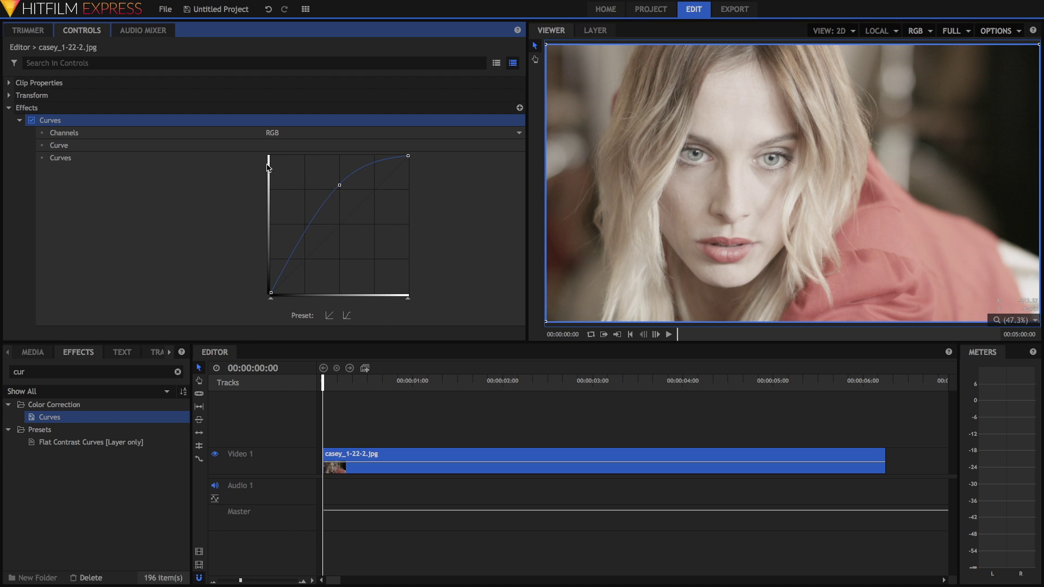
{"action": "left_click_drag", "start_coordinate": [341, 188], "coordinate": [341, 264]}
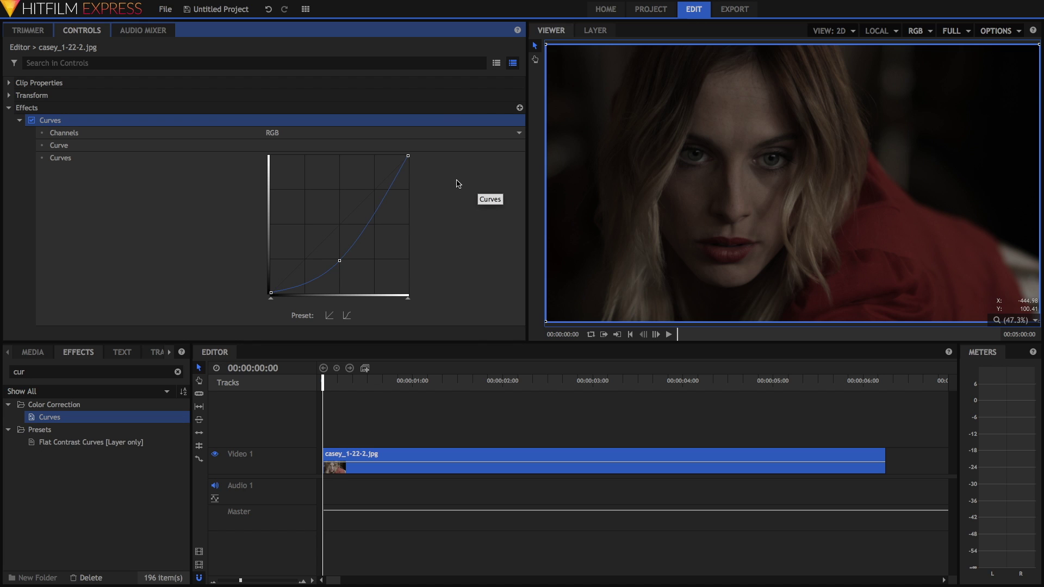
Drop the midpoint into the shadows and raise a new upper point, forming an RGB S-curve
{"action": "left_click_drag", "start_coordinate": [340, 265], "coordinate": [305, 277]}
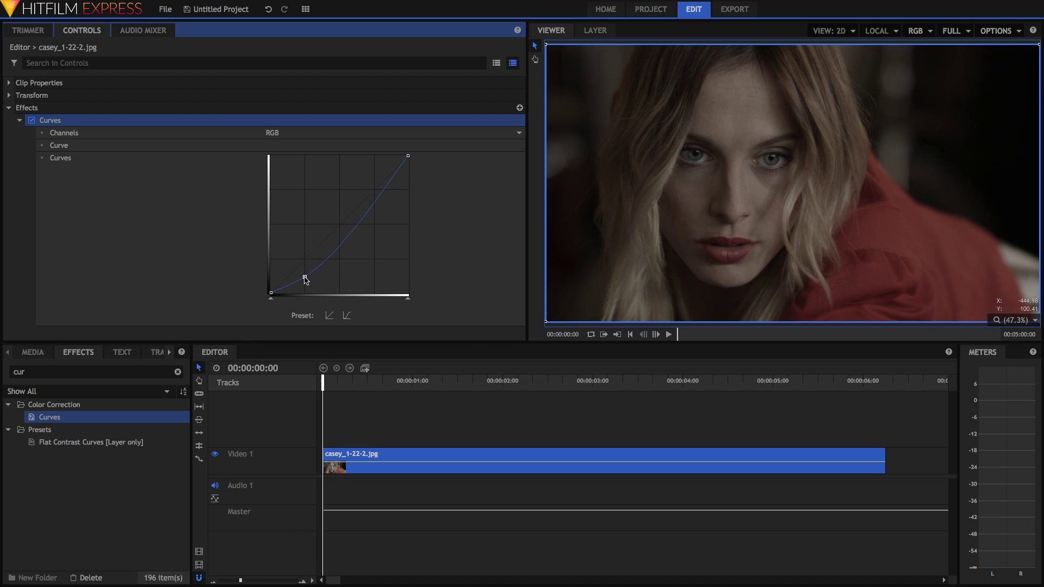
{"action": "left_click", "coordinate": [373, 201]}
{"action": "left_click_drag", "start_coordinate": [374, 202], "coordinate": [372, 170]}
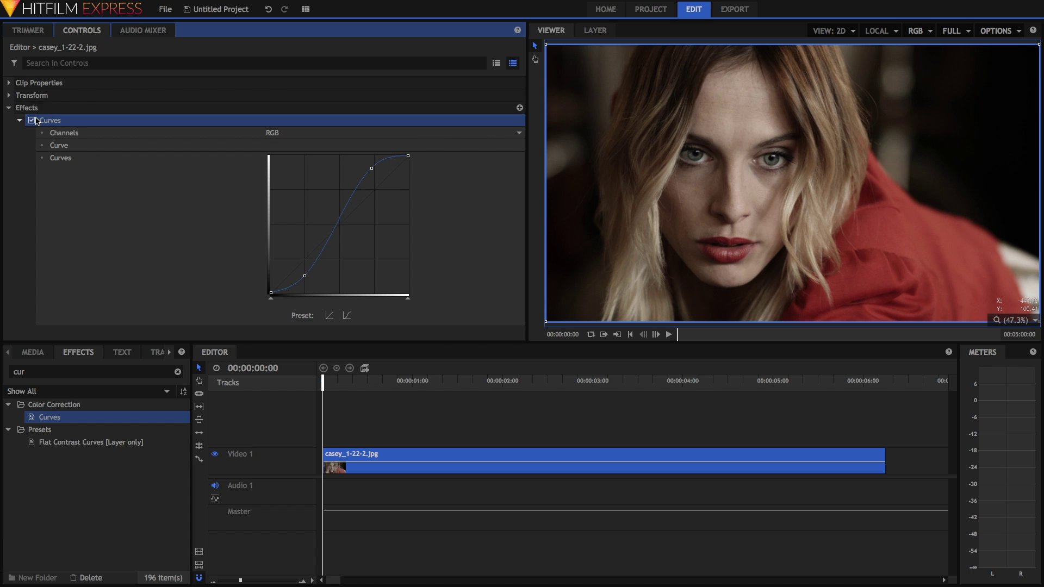
Compare with Curves off and on, then refine the highlight and shadow points
{"action": "left_click", "coordinate": [32, 120]}
{"action": "left_click", "coordinate": [31, 120]}
{"action": "mouse_move", "coordinate": [371, 168]}
{"action": "left_mouse_down"}
{"action": "mouse_move", "coordinate": [354, 166]}
{"action": "mouse_move", "coordinate": [355, 175]}
{"action": "left_mouse_up"}
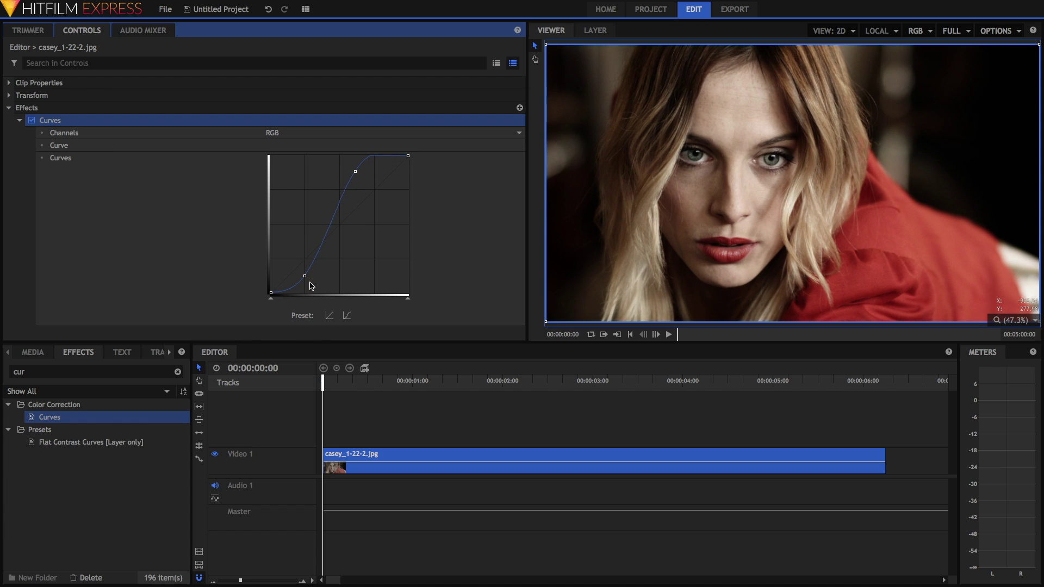
{"action": "left_click_drag", "start_coordinate": [305, 276], "coordinate": [309, 268]}
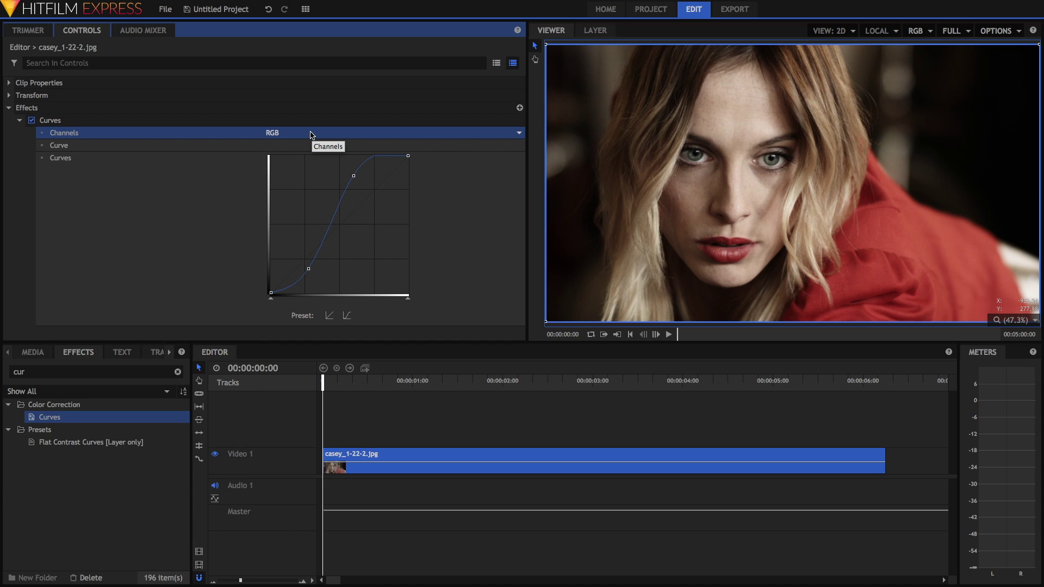
Switch Channels to Red, trial a midtone dip, restore the straight curve, and add a highlight point
{"action": "left_click", "coordinate": [311, 135]}
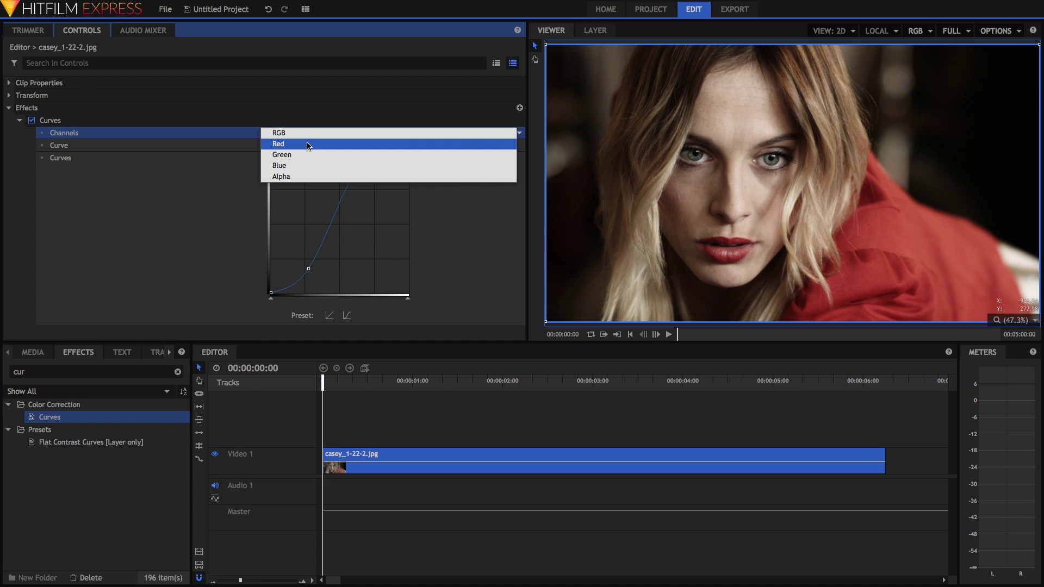
{"action": "left_click", "coordinate": [308, 144]}
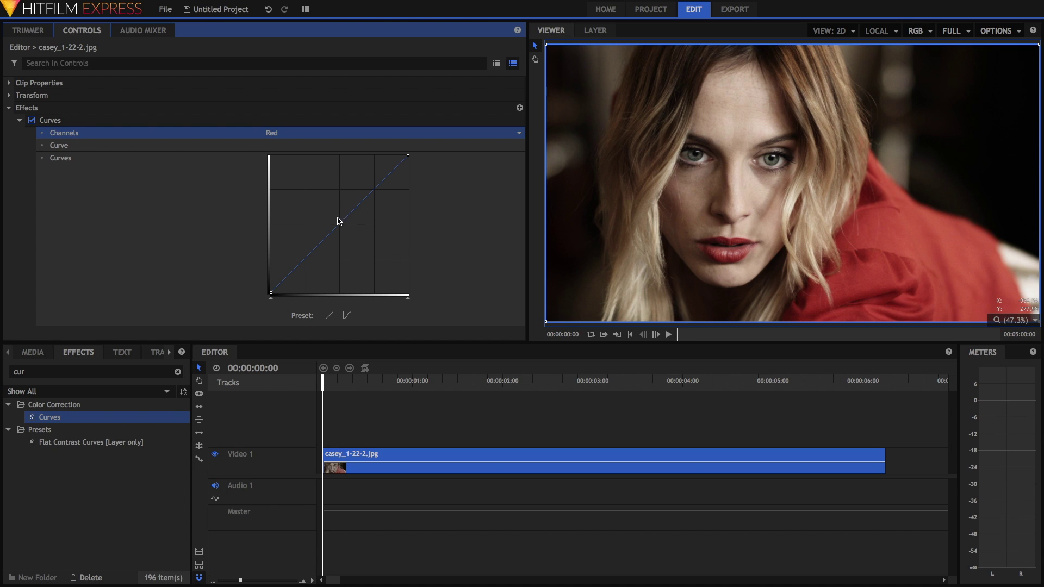
{"action": "left_click_drag", "start_coordinate": [340, 225], "coordinate": [339, 250]}
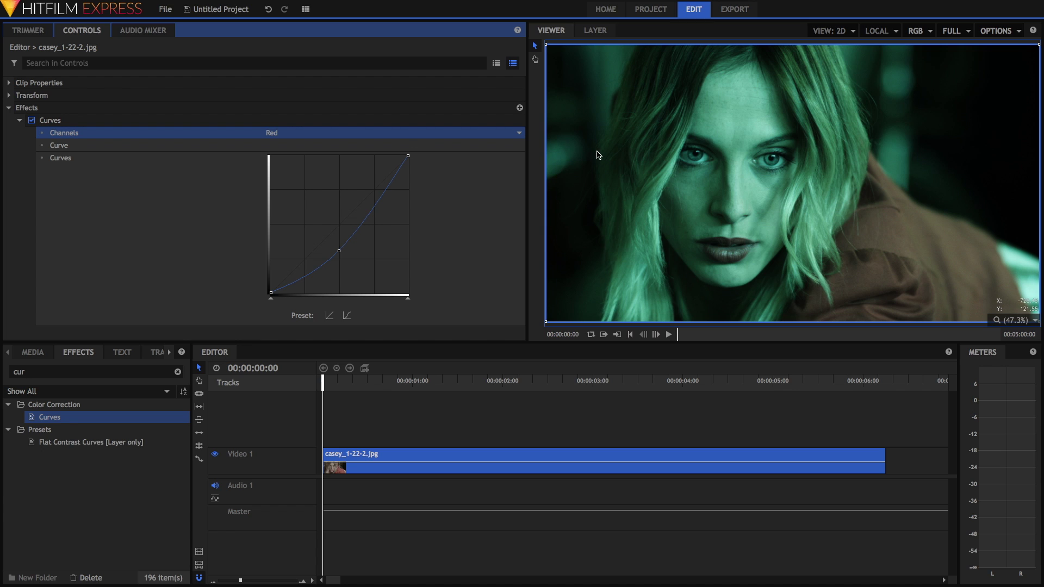
{"action": "left_click_drag", "start_coordinate": [339, 251], "coordinate": [425, 210]}
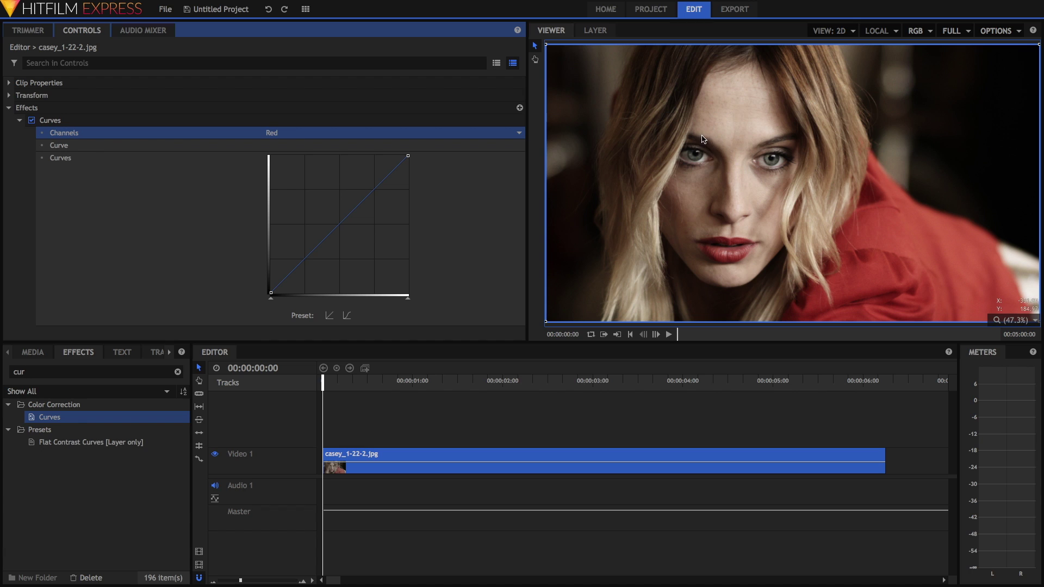
{"action": "left_click", "coordinate": [370, 194]}
Add a red shadow point and shape the red curve into a gentle S
{"action": "left_click", "coordinate": [303, 267]}
{"action": "left_click_drag", "start_coordinate": [304, 268], "coordinate": [304, 273]}
{"action": "left_click_drag", "start_coordinate": [304, 270], "coordinate": [317, 255]}
Switch Channels to Green and add a shadow and a highlight point
{"action": "left_click", "coordinate": [408, 137]}
{"action": "left_click", "coordinate": [397, 156]}
{"action": "left_click", "coordinate": [305, 260]}
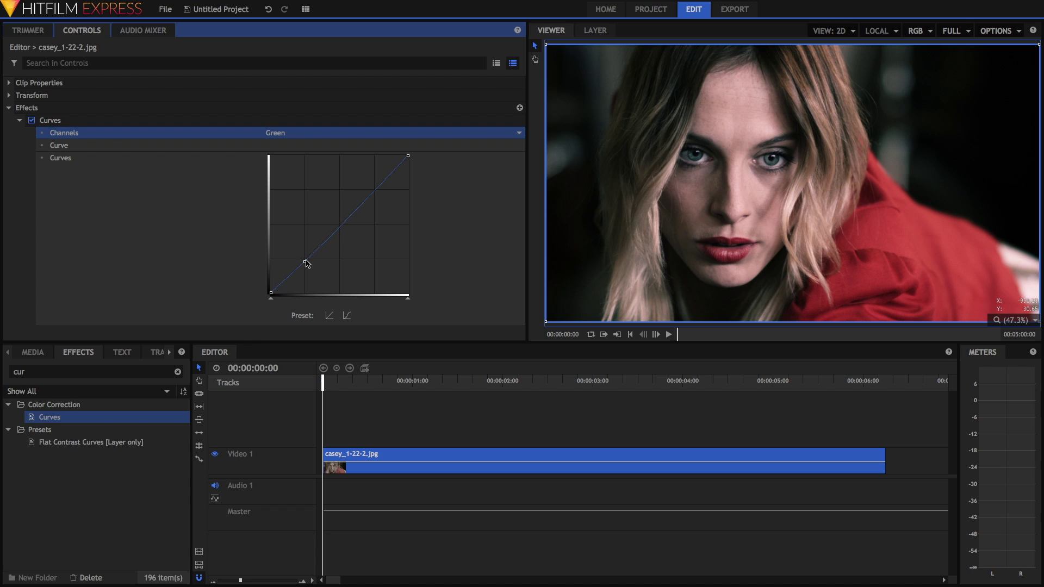
{"action": "left_click", "coordinate": [369, 192]}
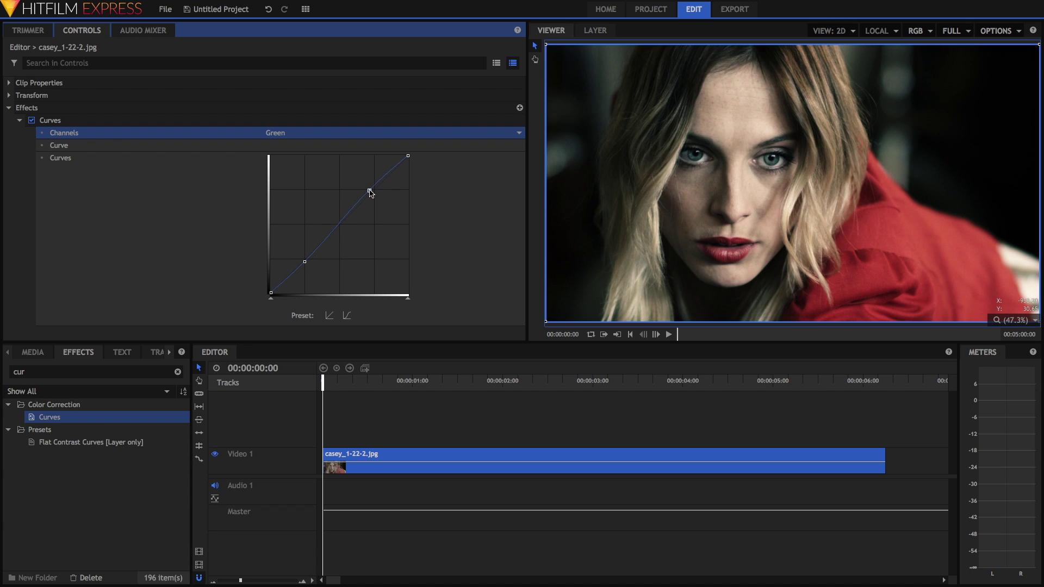
Toggle Curves off and on to compare the teal-and-orange grade with the original
{"action": "left_click", "coordinate": [32, 120]}
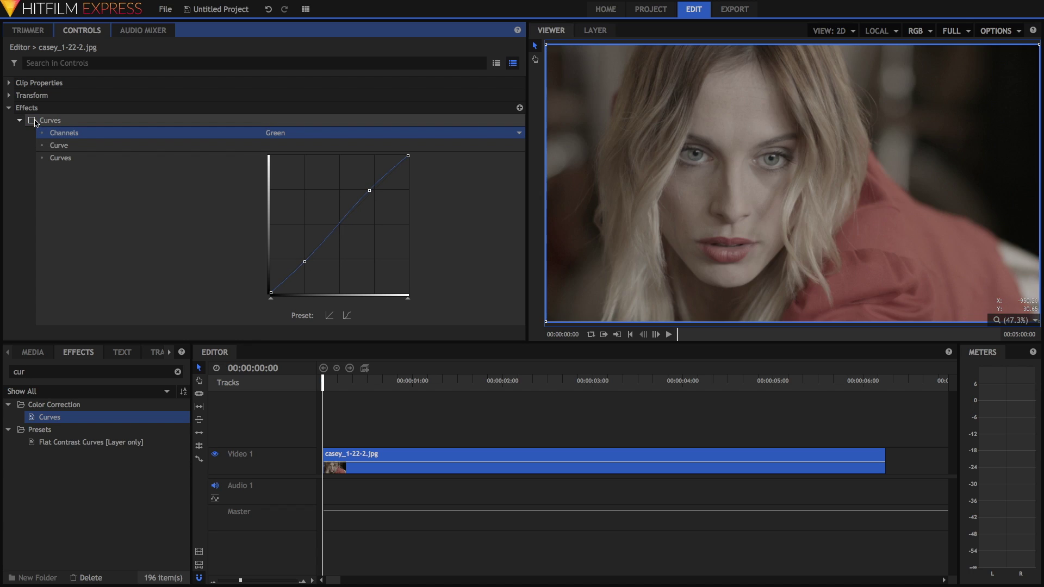
{"action": "left_click", "coordinate": [32, 120]}
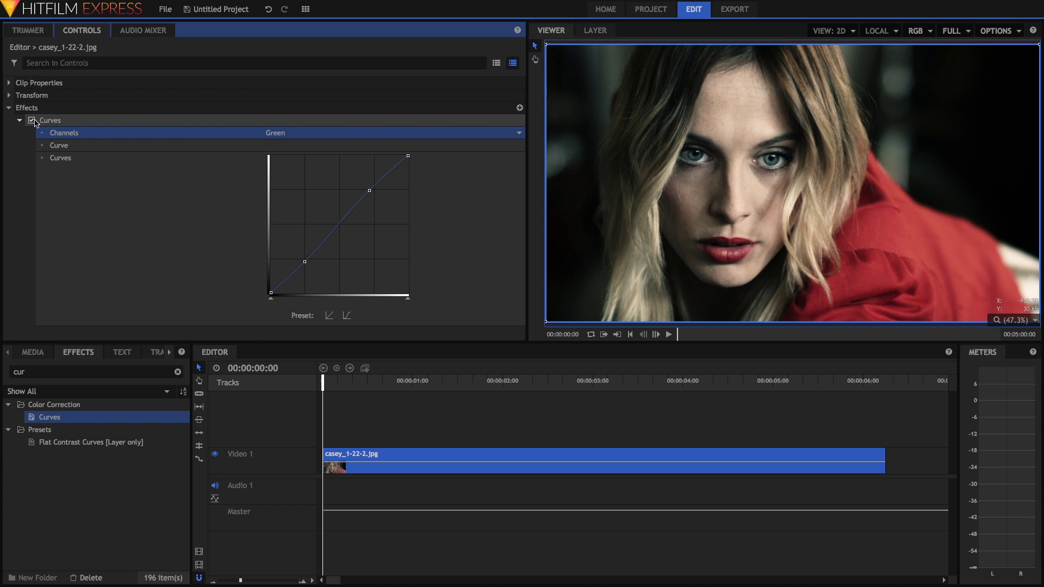
{"action": "left_click", "coordinate": [313, 137]}
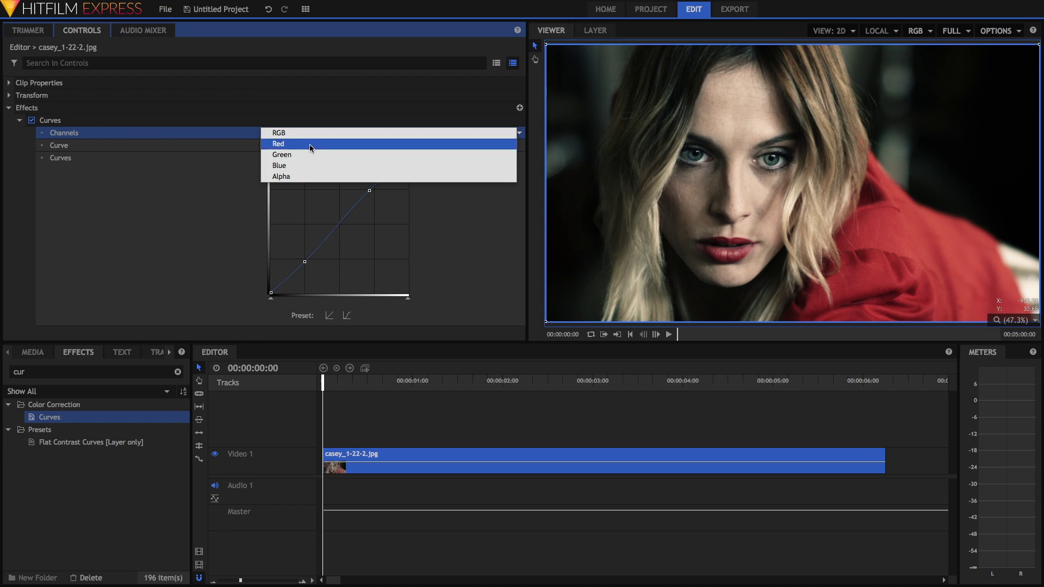
{"action": "left_click", "coordinate": [309, 145]}
{"action": "left_click", "coordinate": [313, 133]}
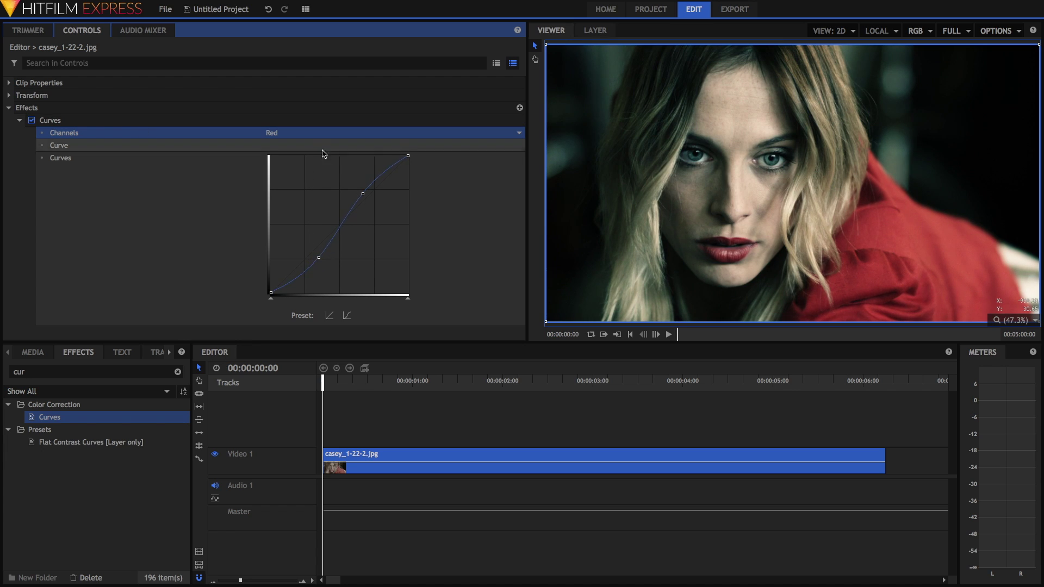
{"action": "left_click", "coordinate": [313, 155]}
{"action": "key", "text": "ctrl+z"}
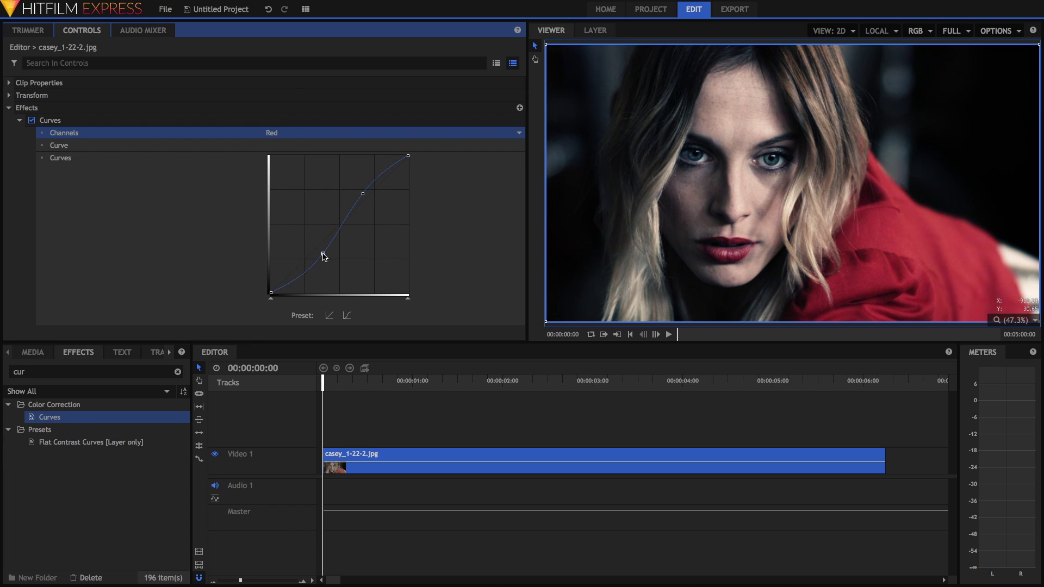
{"action": "key", "text": "ctrl+y"}
{"action": "left_click", "coordinate": [32, 121]}
{"action": "left_click", "coordinate": [333, 135]}
{"action": "left_click", "coordinate": [331, 145]}
{"action": "left_click", "coordinate": [327, 134]}
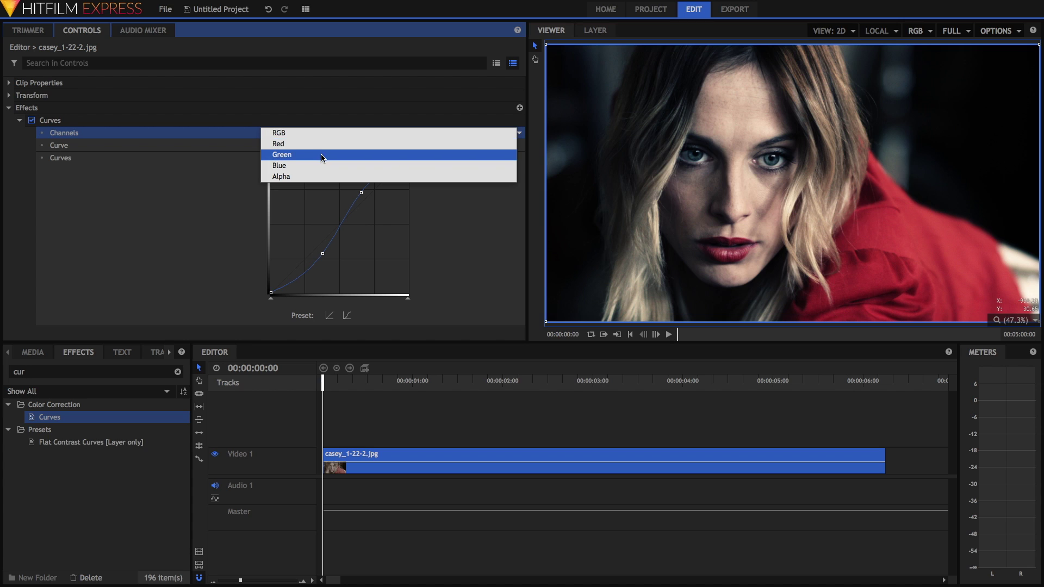
Trial a Blue-channel shadow lift and highlight dip, undo both, and return to RGB
{"action": "left_click", "coordinate": [321, 156]}
{"action": "key", "text": "Down"}
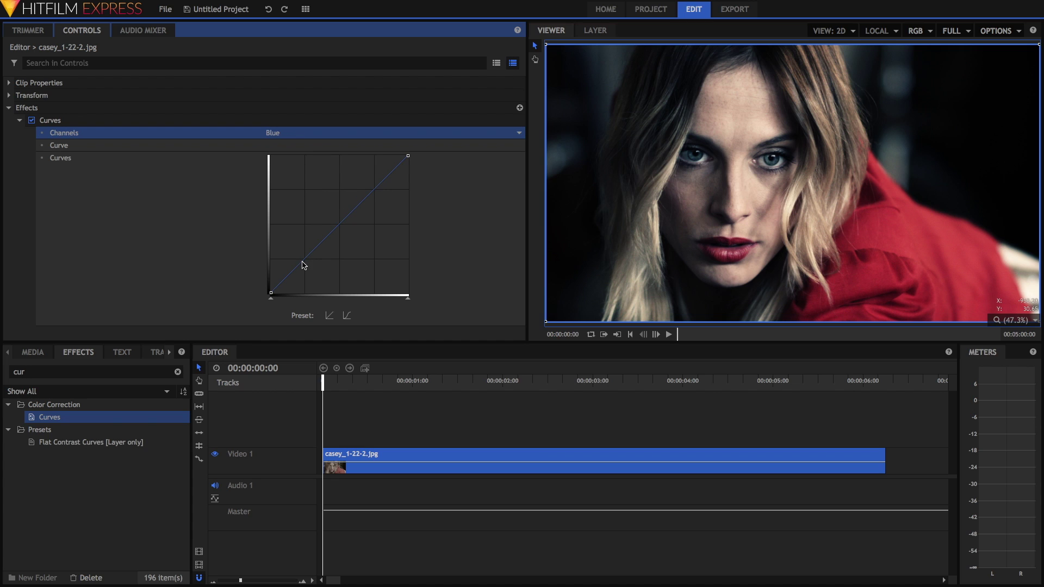
{"action": "left_click_drag", "start_coordinate": [300, 263], "coordinate": [302, 257]}
{"action": "left_click_drag", "start_coordinate": [361, 202], "coordinate": [363, 206]}
{"action": "key", "text": "ctrl+z"}
{"action": "key", "text": "ctrl+z"}
{"action": "key", "text": "ctrl+z"}
{"action": "key", "text": "ctrl+z"}
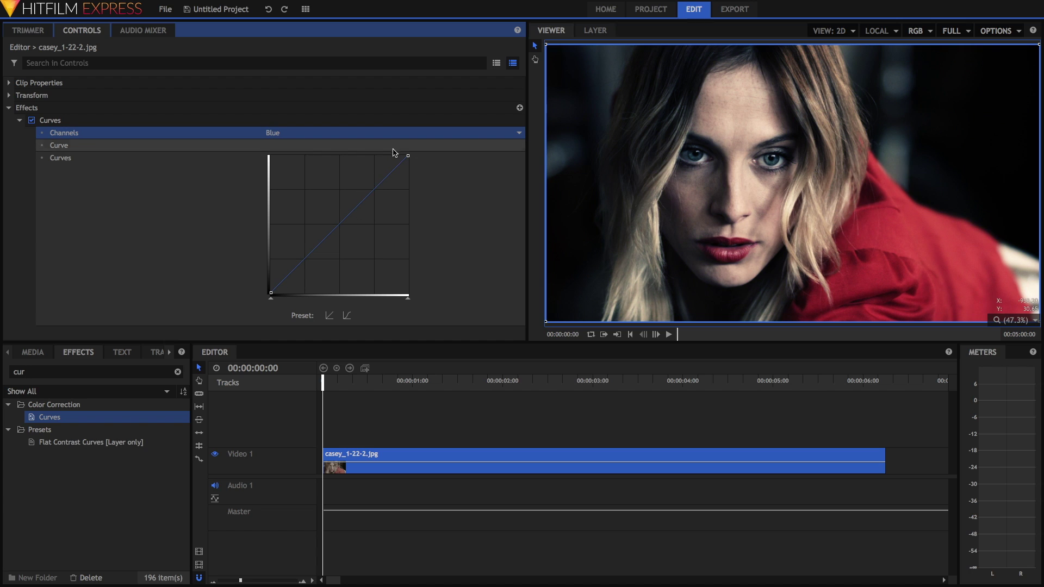
{"action": "key", "text": "ctrl+z"}
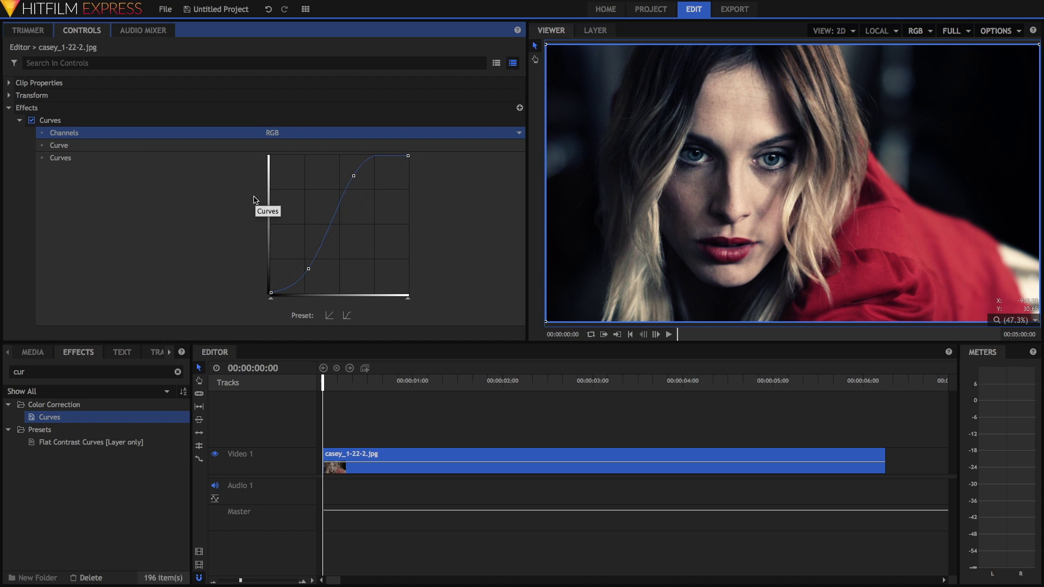